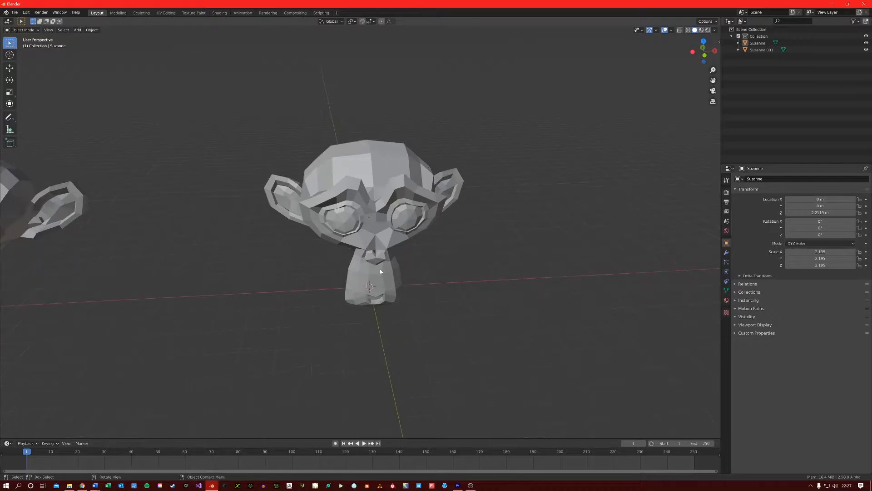
Step: Put the central monkey head into Edit Mode in front orthographic view, with face selection active and nothing selected
{"action": "left_click", "coordinate": [372, 210]}
{"action": "middle_click_drag", "start_coordinate": [372, 210], "coordinate": [383, 275]}
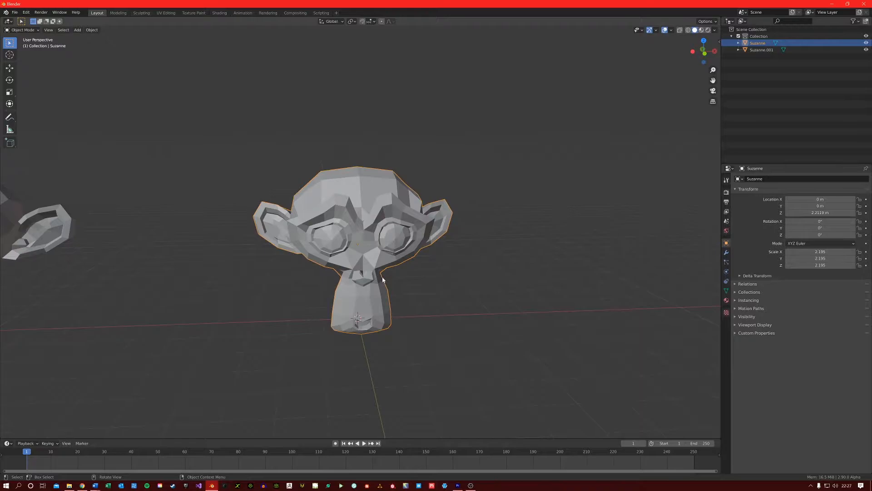
{"action": "key", "text": "KP_1"}
{"action": "scroll", "coordinate": [334, 255], "scroll_direction": "up", "scroll_amount": 2}
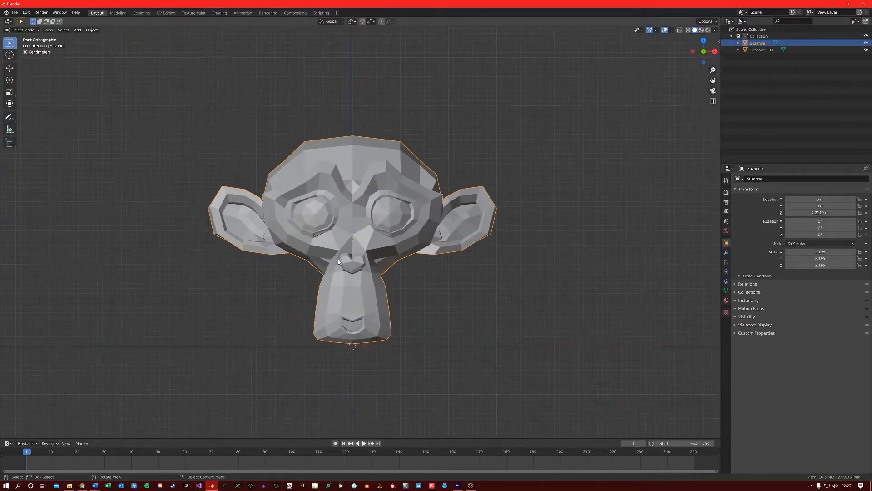
{"action": "key", "text": "Tab"}
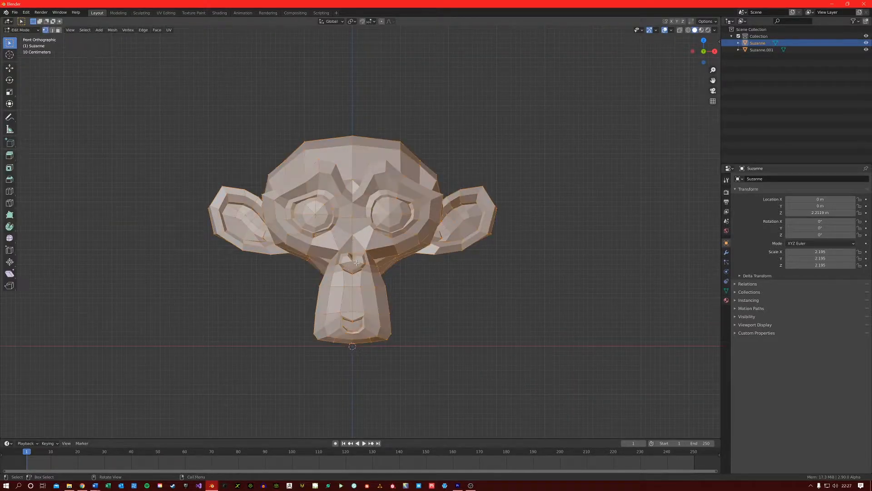
{"action": "middle_click_drag", "start_coordinate": [405, 266], "coordinate": [377, 272], "text": "shift"}
{"action": "key", "text": "alt+a"}
{"action": "left_click_drag", "start_coordinate": [543, 388], "coordinate": [468, 195]}
{"action": "left_click", "coordinate": [58, 30]}
Step: Try box-selecting the head's +X half in solid shading and inspect the back of the mesh for missed faces
{"action": "left_click_drag", "start_coordinate": [542, 388], "coordinate": [324, 97]}
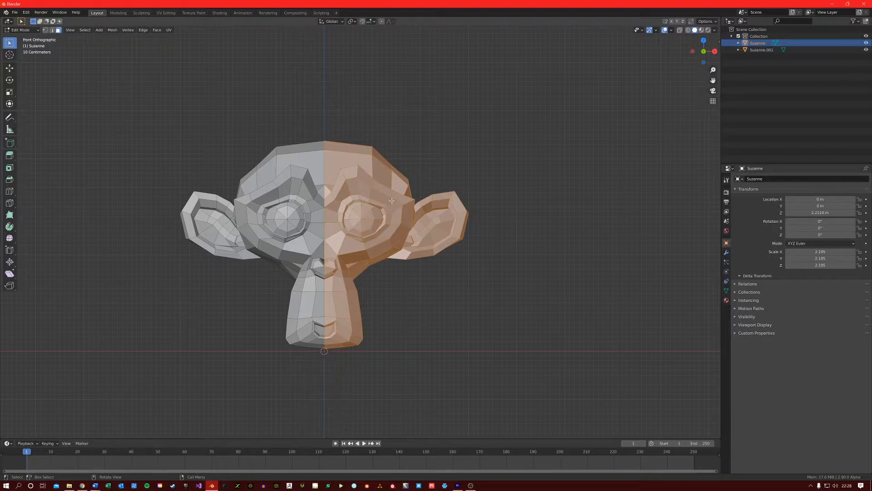
{"action": "middle_click_drag", "start_coordinate": [393, 203], "coordinate": [333, 249]}
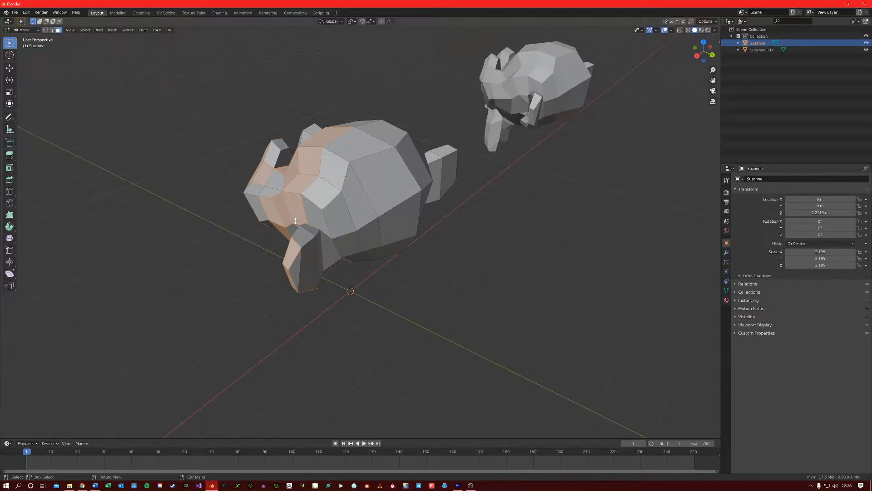
{"action": "key", "text": "KP_1"}
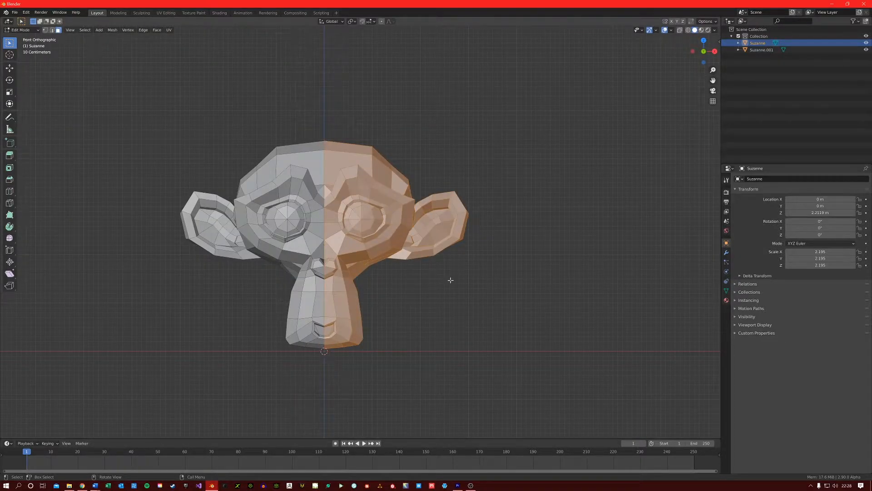
{"action": "key", "text": "alt+a"}
Step: Box-select the head's entire +X half, including hidden faces, using wireframe shading, and return to solid shading
{"action": "key", "text": "z"}
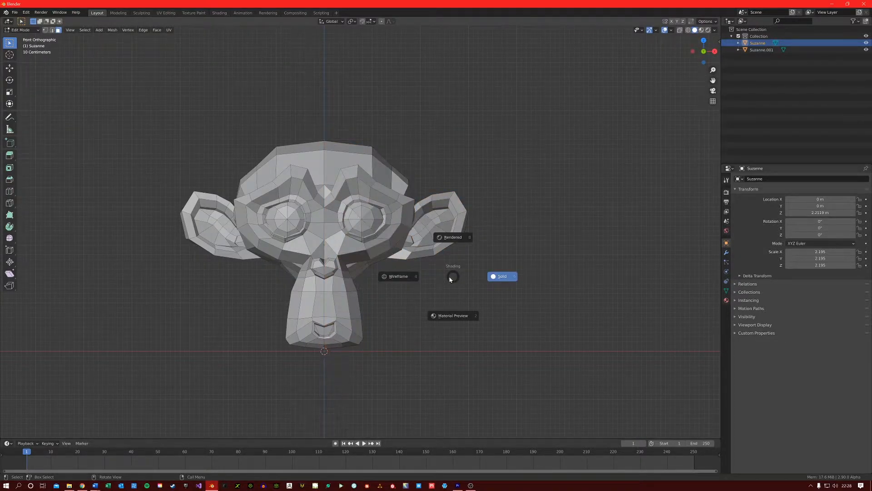
{"action": "left_click", "coordinate": [403, 277]}
{"action": "key", "text": "b"}
{"action": "mouse_move", "coordinate": [539, 366]}
{"action": "left_mouse_down"}
{"action": "mouse_move", "coordinate": [385, 278]}
{"action": "mouse_move", "coordinate": [341, 189]}
{"action": "mouse_move", "coordinate": [325, 118]}
{"action": "left_mouse_up"}
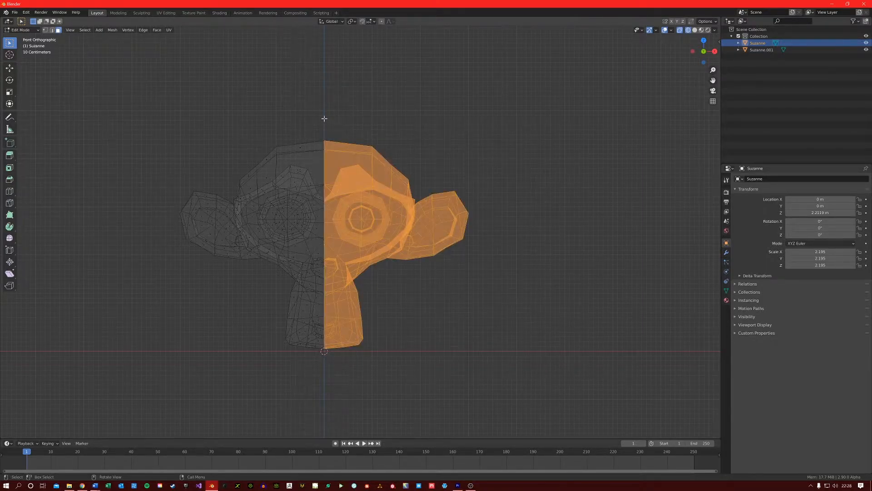
{"action": "key", "text": "z"}
{"action": "left_click", "coordinate": [383, 140]}
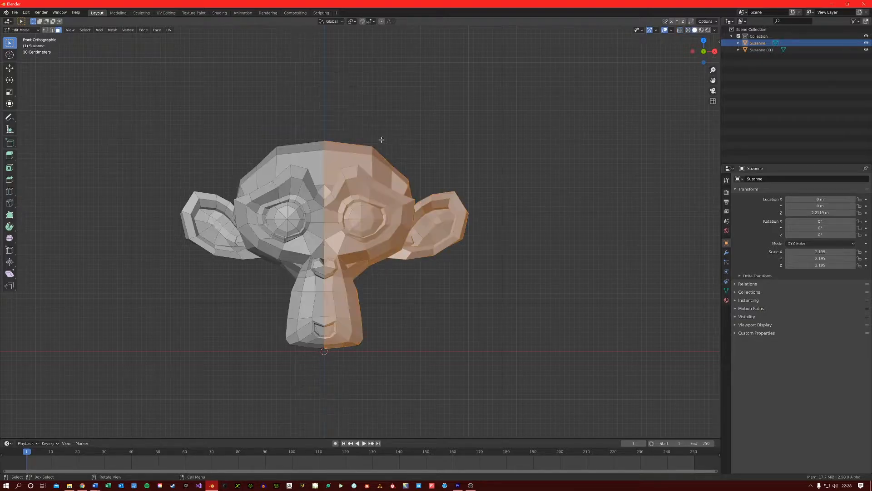
Step: Separate the selected half of the head into its own object and return to Object Mode
{"action": "middle_click_drag", "start_coordinate": [419, 160], "coordinate": [424, 184]}
{"action": "key", "text": "p"}
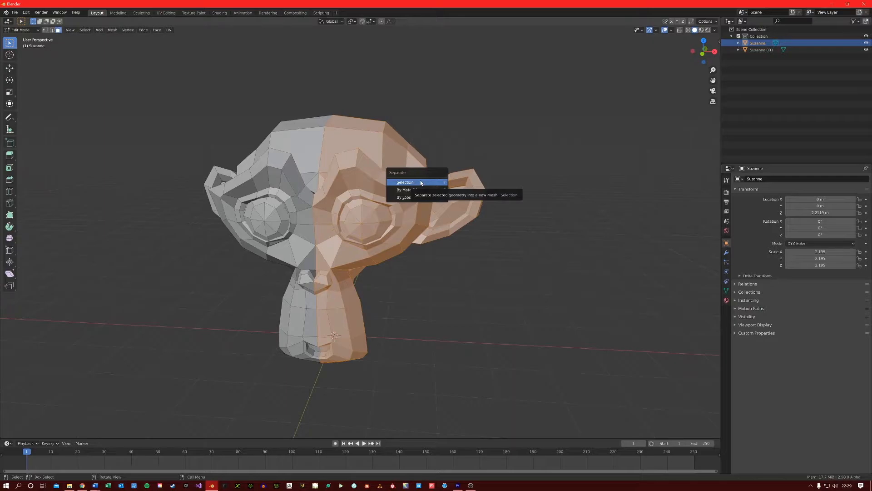
{"action": "left_click", "coordinate": [421, 182]}
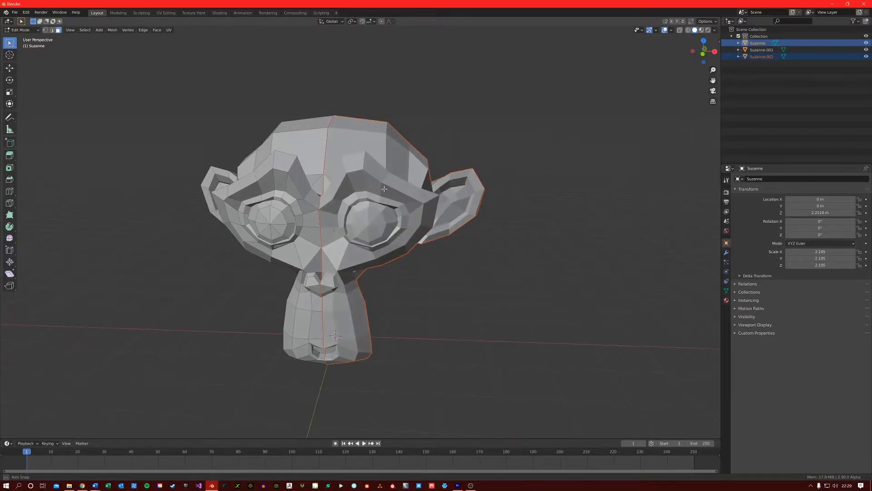
{"action": "key", "text": "Tab"}
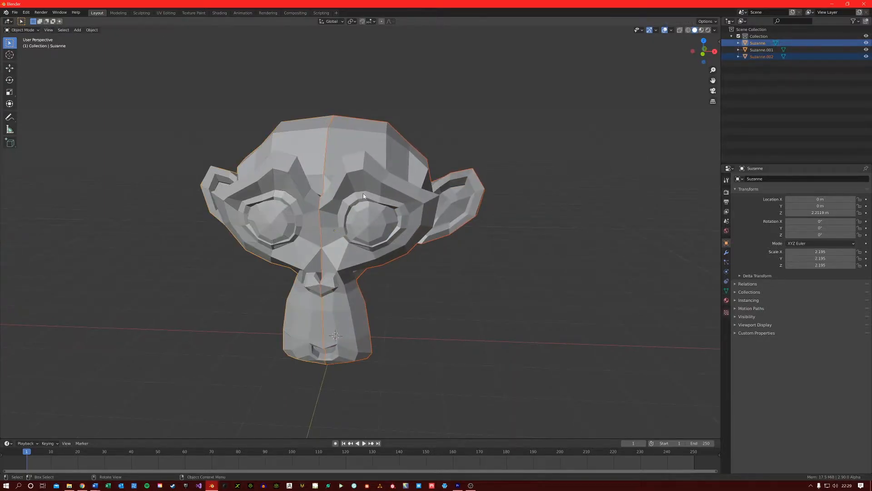
Step: Move the separated half of the head about 0.69 m along the X axis
{"action": "left_click", "coordinate": [368, 192]}
{"action": "key", "text": "g"}
{"action": "key", "text": "x"}
{"action": "left_click", "coordinate": [407, 193]}
{"action": "middle_click_drag", "start_coordinate": [379, 193], "coordinate": [313, 189]}
Step: Join both halves of the monkey head into a single mesh object
{"action": "left_click", "coordinate": [314, 190]}
{"action": "left_click", "coordinate": [405, 189], "text": "shift"}
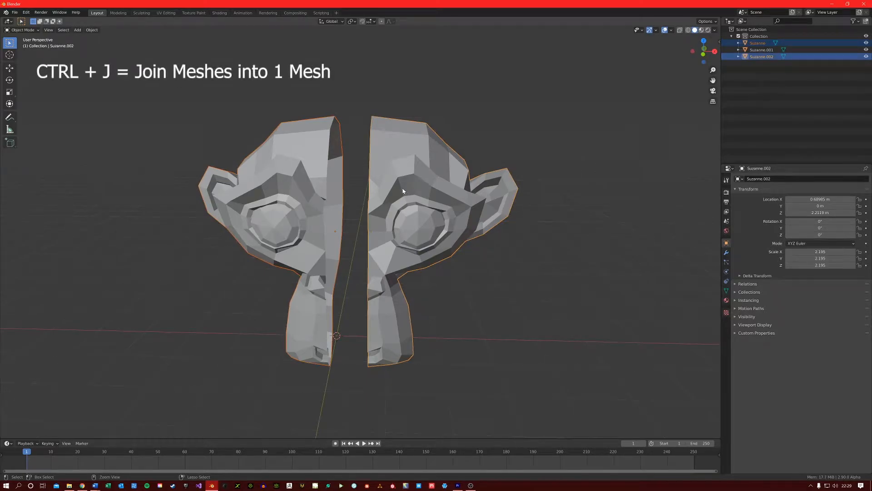
{"action": "key", "text": "ctrl+j"}
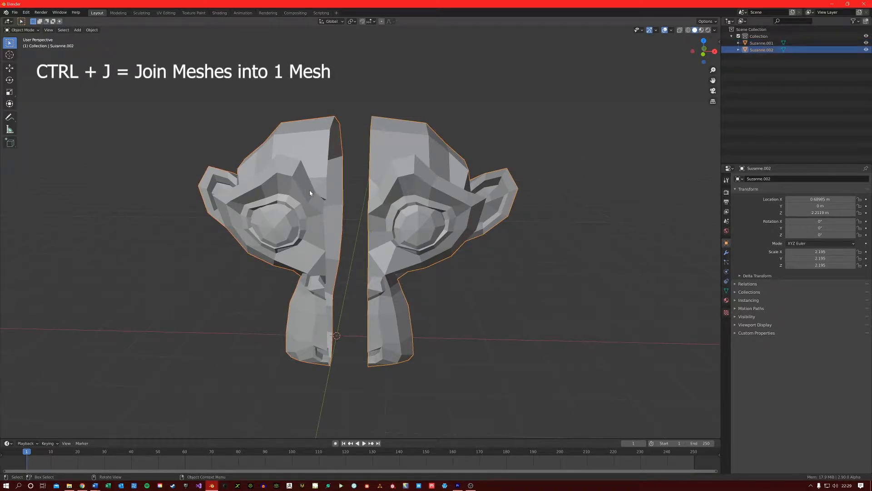
{"action": "key", "text": "g"}
{"action": "right_click", "coordinate": [381, 210]}
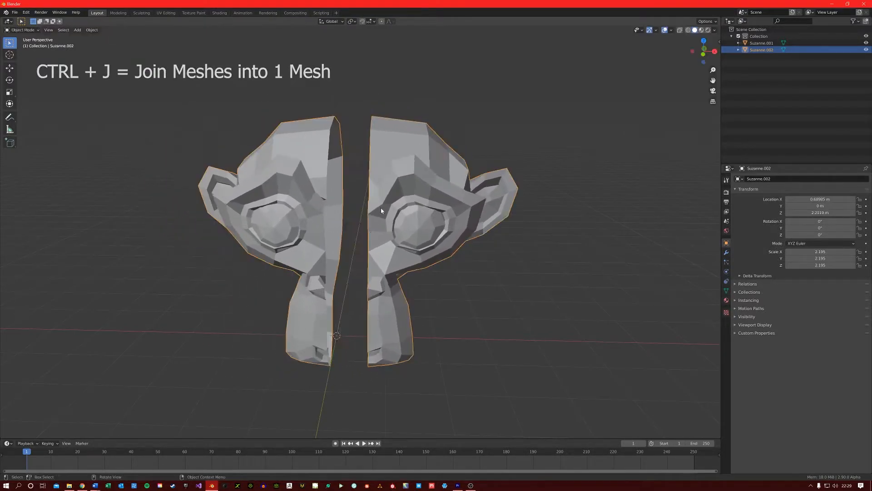
Step: Select the linked geometry of the half with the ear on the -X side in Edit Mode and try moving it
{"action": "key", "text": "Tab"}
{"action": "middle_click_drag", "start_coordinate": [339, 204], "coordinate": [346, 213]}
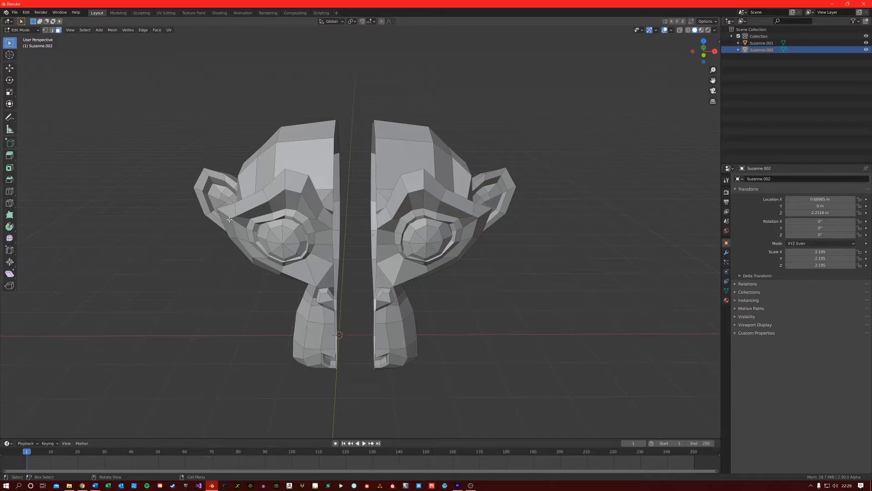
{"action": "middle_click_drag", "start_coordinate": [287, 183], "coordinate": [307, 174]}
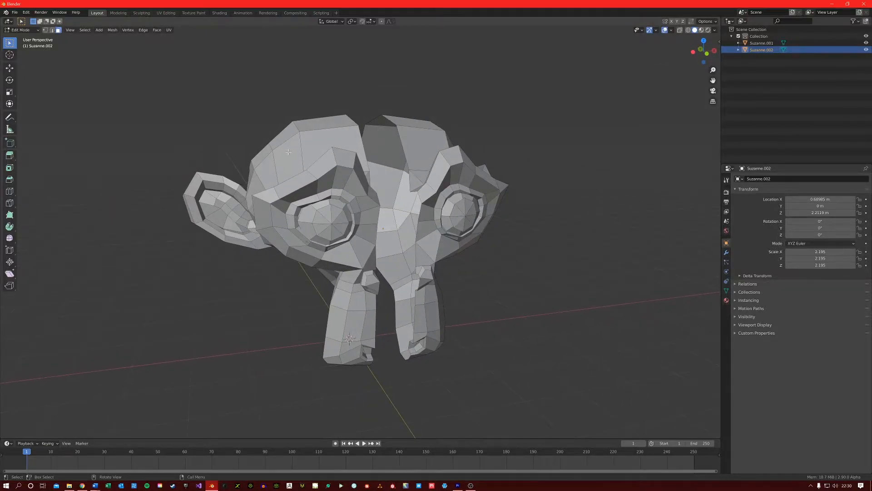
{"action": "key", "text": "l"}
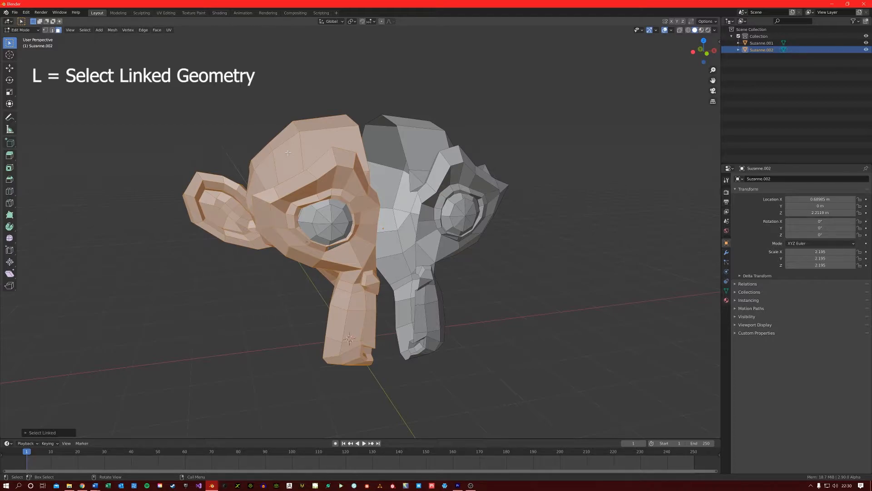
{"action": "middle_click_drag", "start_coordinate": [288, 153], "coordinate": [277, 157]}
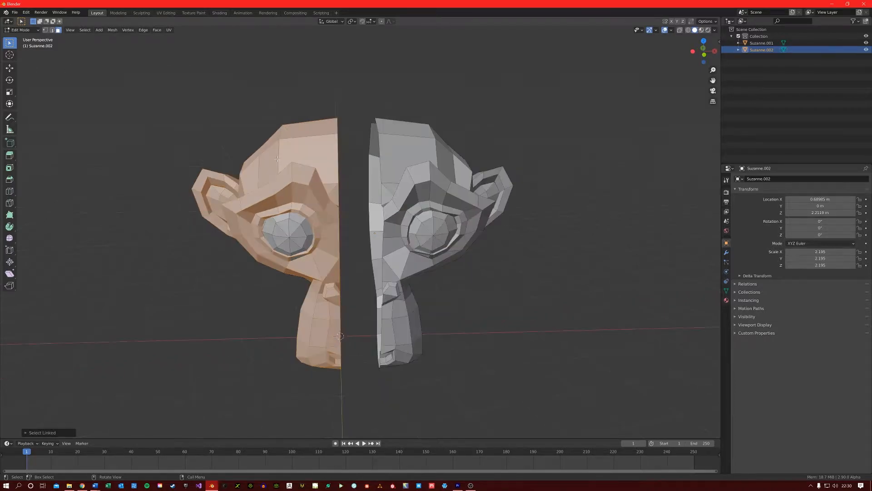
{"action": "key", "text": "g"}
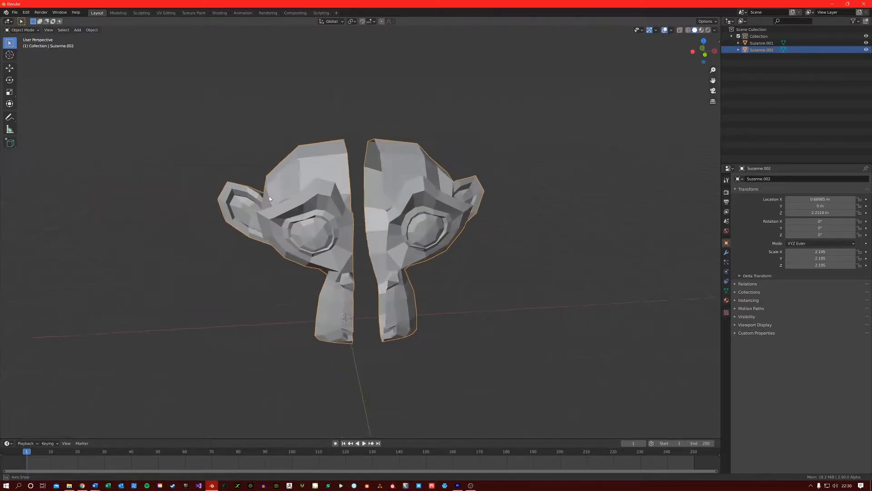
{"action": "middle_click_drag", "start_coordinate": [269, 195], "coordinate": [296, 196]}
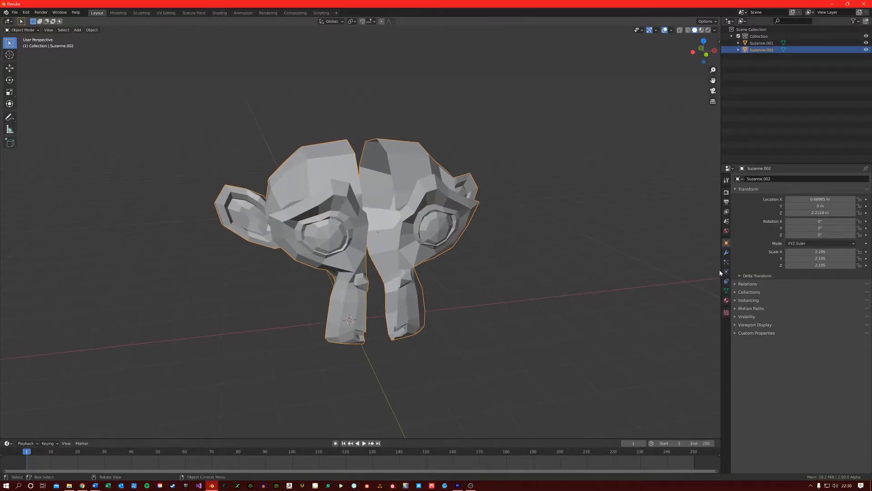
Step: Add a new material to the split monkey head and set its base color to red
{"action": "left_click", "coordinate": [726, 300]}
{"action": "left_click", "coordinate": [798, 210]}
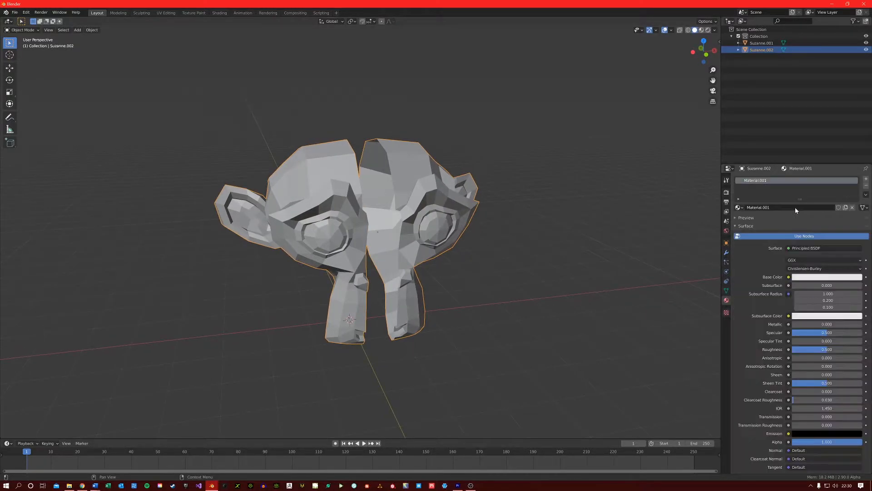
{"action": "left_click", "coordinate": [822, 276]}
{"action": "left_click", "coordinate": [849, 202]}
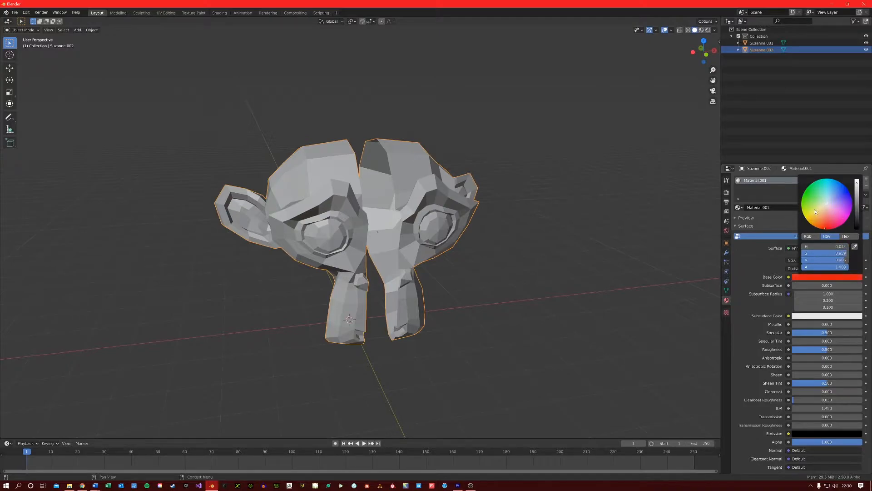
Step: Display the scene in Material Preview shading and apply the red Material.001 to the other, intact monkey head
{"action": "left_click", "coordinate": [701, 29]}
{"action": "scroll", "coordinate": [259, 316], "scroll_direction": "down", "scroll_amount": 1}
{"action": "middle_click_drag", "start_coordinate": [260, 316], "coordinate": [433, 302], "text": "shift"}
{"action": "scroll", "coordinate": [478, 265], "scroll_direction": "down", "scroll_amount": 2}
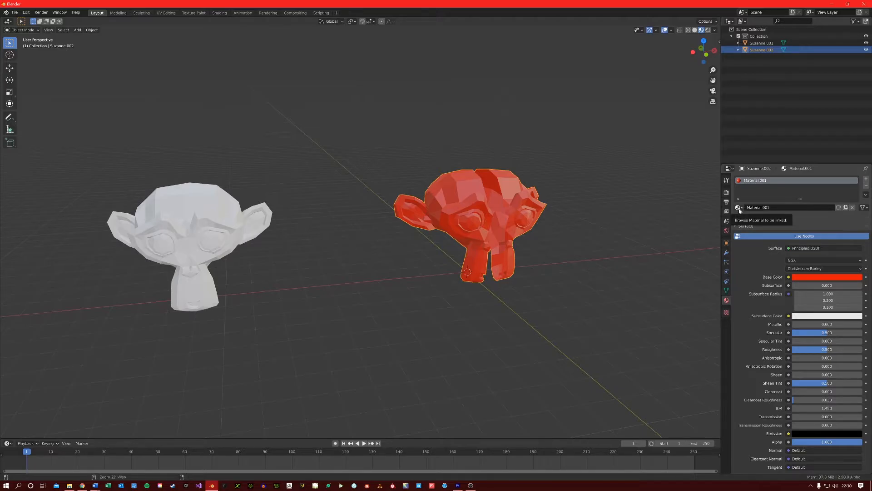
{"action": "left_click_drag", "start_coordinate": [739, 210], "coordinate": [189, 220]}
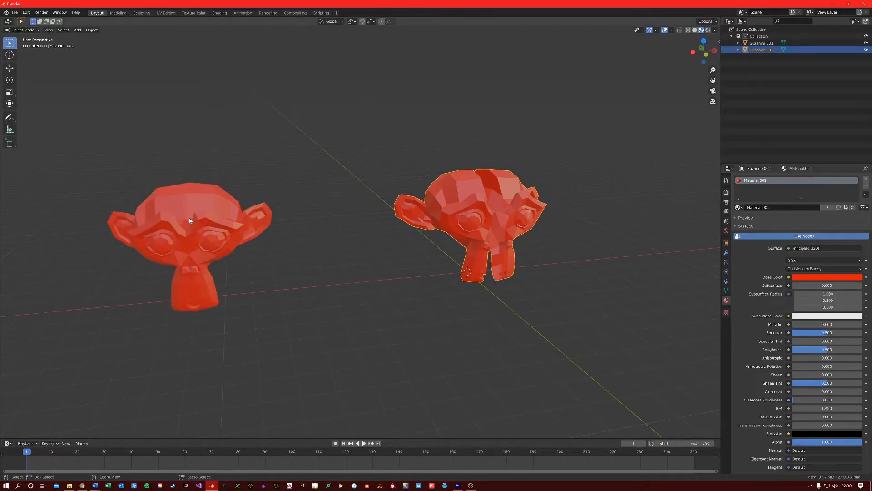
{"action": "middle_click_drag", "start_coordinate": [198, 229], "coordinate": [373, 224]}
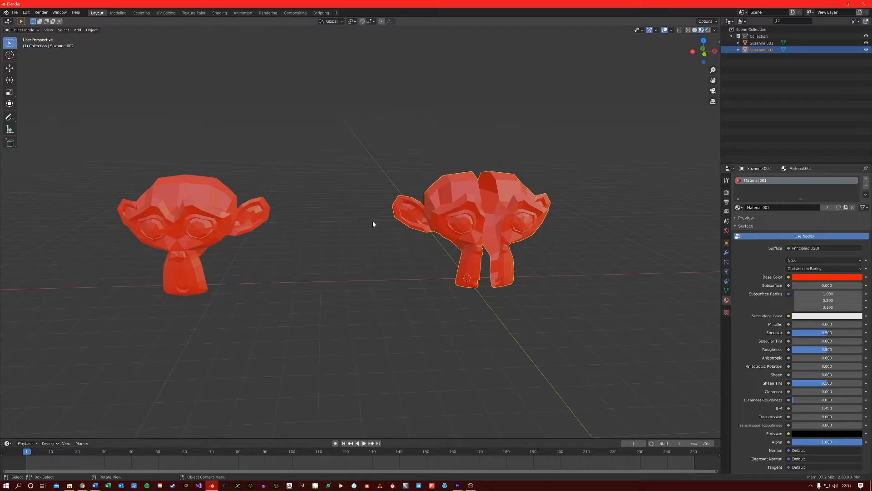
Step: Add a new workspace based on the General Layout template and name it TEST TAB
{"action": "left_click", "coordinate": [336, 14]}
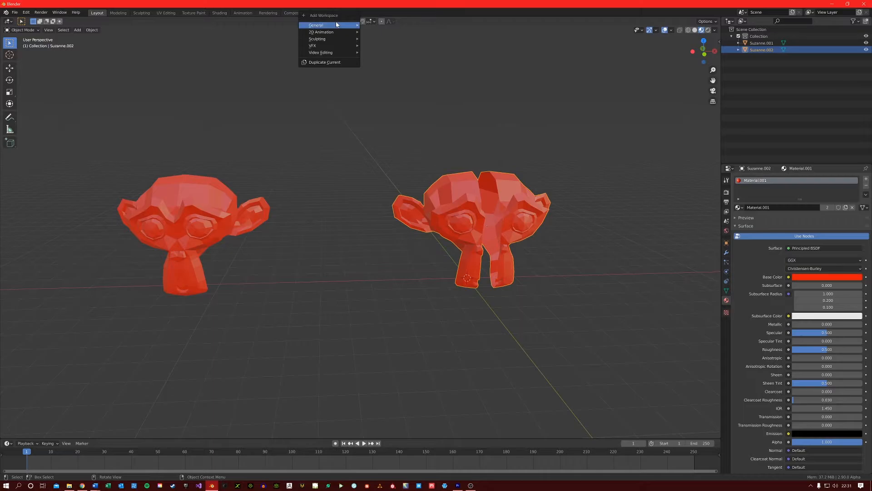
{"action": "mouse_move", "coordinate": [337, 25]}
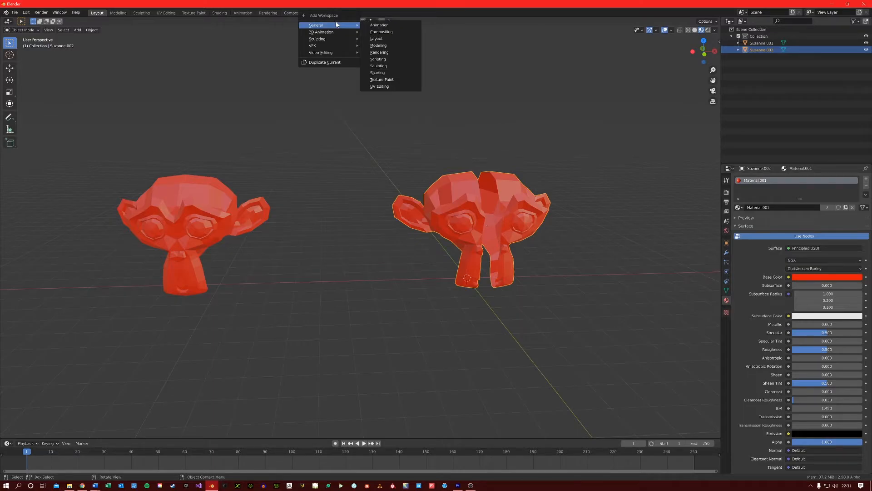
{"action": "left_click", "coordinate": [381, 39]}
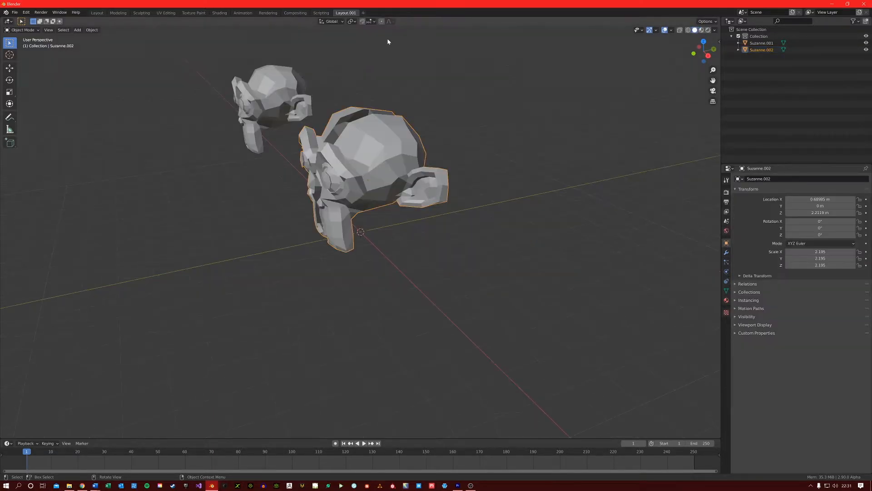
{"action": "double_click", "coordinate": [348, 14]}
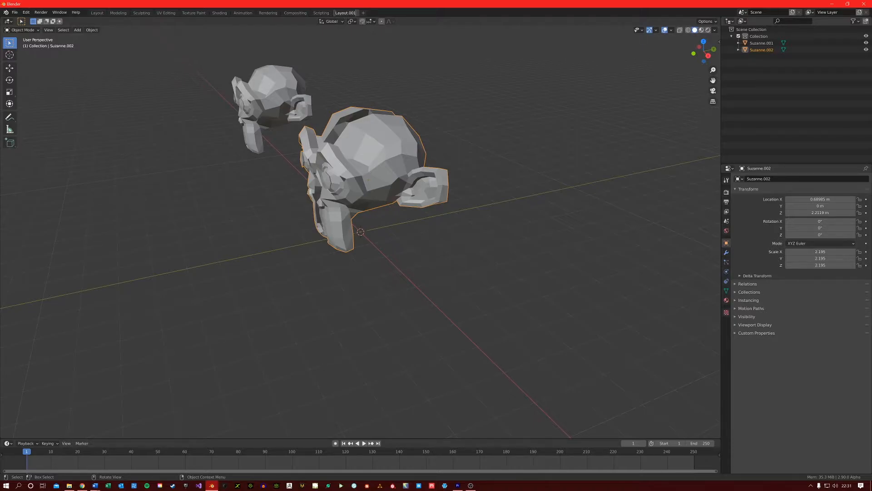
{"action": "type", "text": "TEST TA"}
{"action": "key", "text": "Return"}
Step: Replace the timeline with a second 3D Viewport, enlarged to about half the window height and showing both heads
{"action": "middle_click_drag", "start_coordinate": [370, 132], "coordinate": [310, 157]}
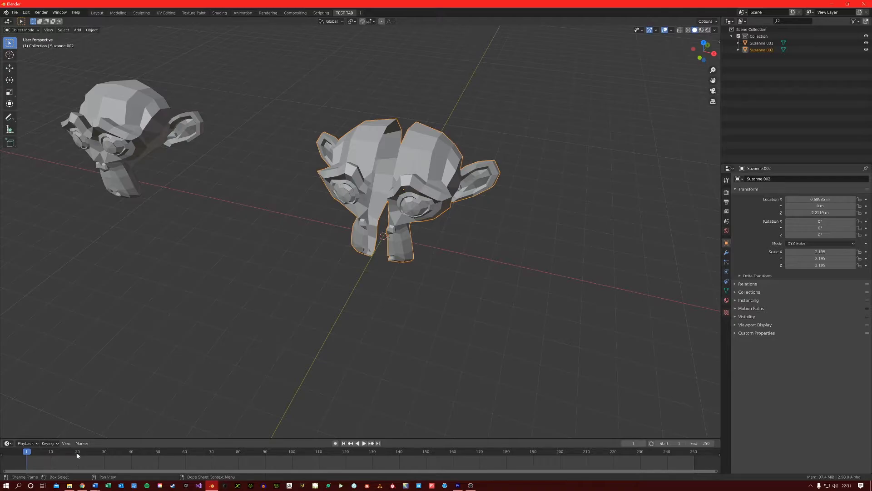
{"action": "left_click", "coordinate": [9, 444]}
{"action": "left_click", "coordinate": [26, 443]}
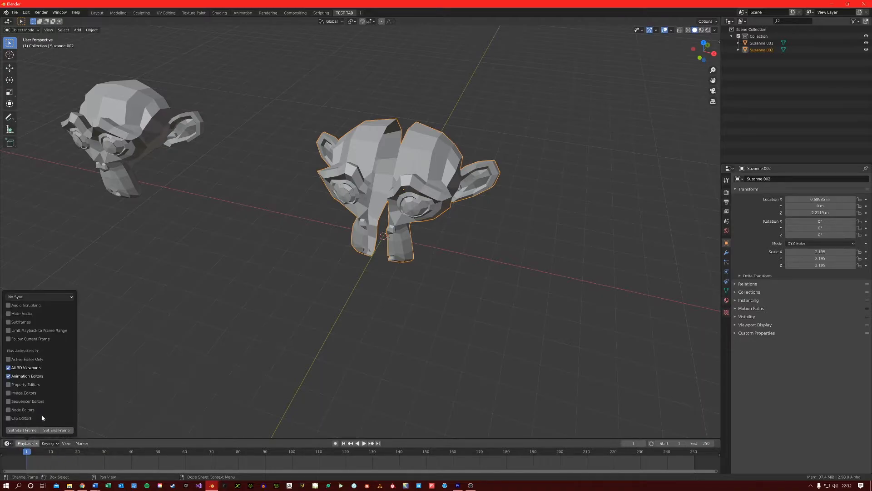
{"action": "left_click", "coordinate": [9, 444]}
{"action": "left_click", "coordinate": [33, 384]}
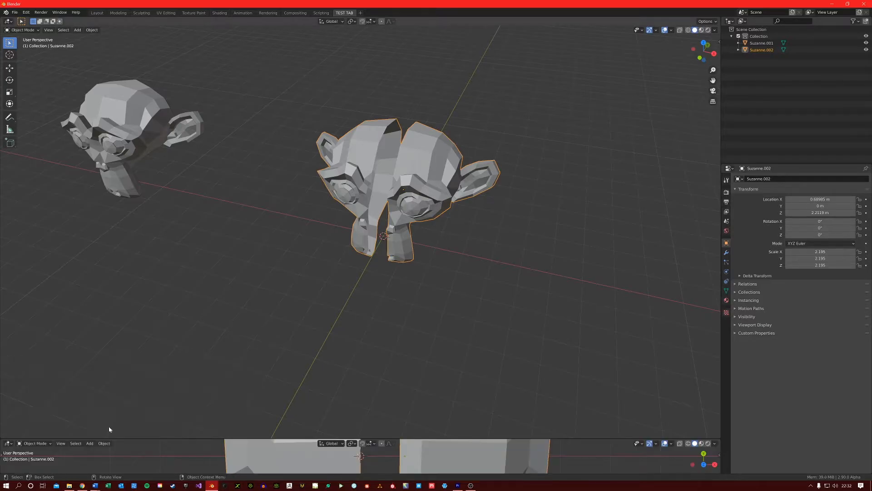
{"action": "left_click_drag", "start_coordinate": [131, 439], "coordinate": [131, 387]}
{"action": "left_click_drag", "start_coordinate": [127, 200], "coordinate": [129, 164]}
{"action": "scroll", "coordinate": [253, 331], "scroll_direction": "down", "scroll_amount": 5}
{"action": "middle_click_drag", "start_coordinate": [253, 331], "coordinate": [388, 300]}
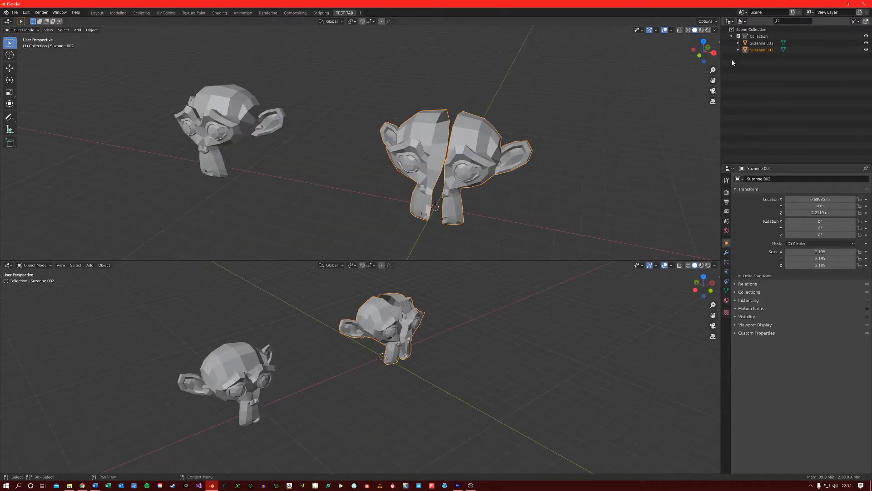
Step: Replace the Outliner with the UV Editor
{"action": "left_click", "coordinate": [730, 22]}
{"action": "left_click", "coordinate": [511, 54]}
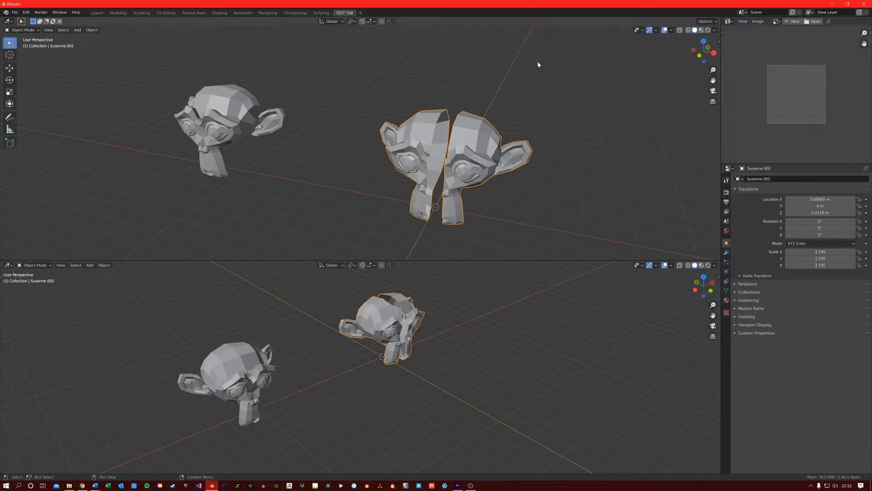
Step: Replace the Properties editor with the Video Sequencer and split each of the two 3D Viewports into two side-by-side areas
{"action": "left_click", "coordinate": [729, 169]}
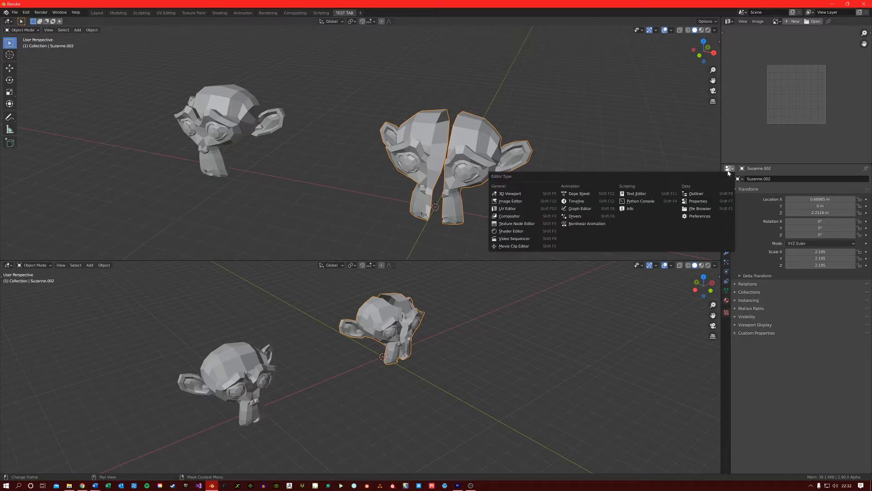
{"action": "left_click", "coordinate": [531, 238]}
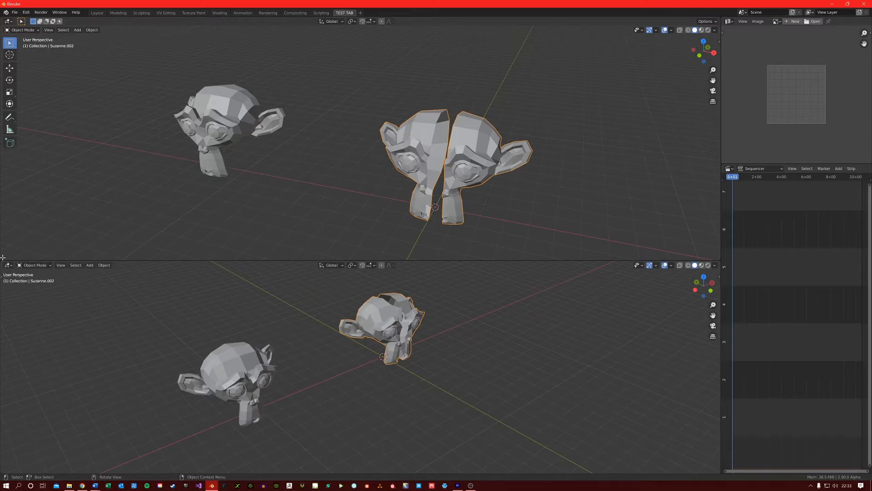
{"action": "left_click_drag", "start_coordinate": [2, 258], "coordinate": [342, 234]}
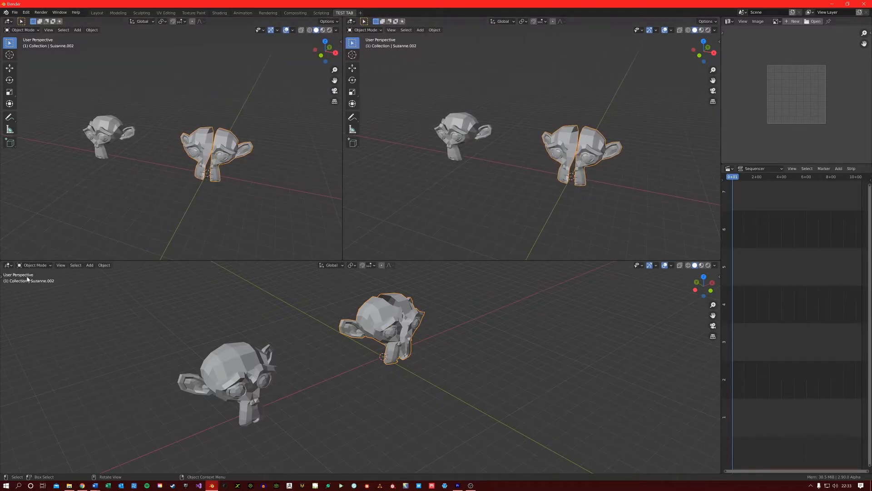
{"action": "left_click_drag", "start_coordinate": [4, 265], "coordinate": [342, 263]}
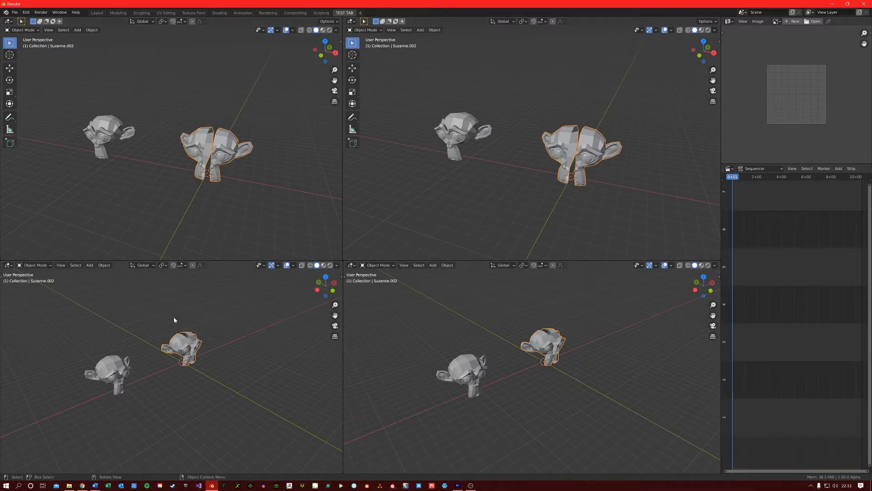
Step: Save the current scene and customized workspace as the default startup file
{"action": "left_click", "coordinate": [17, 14]}
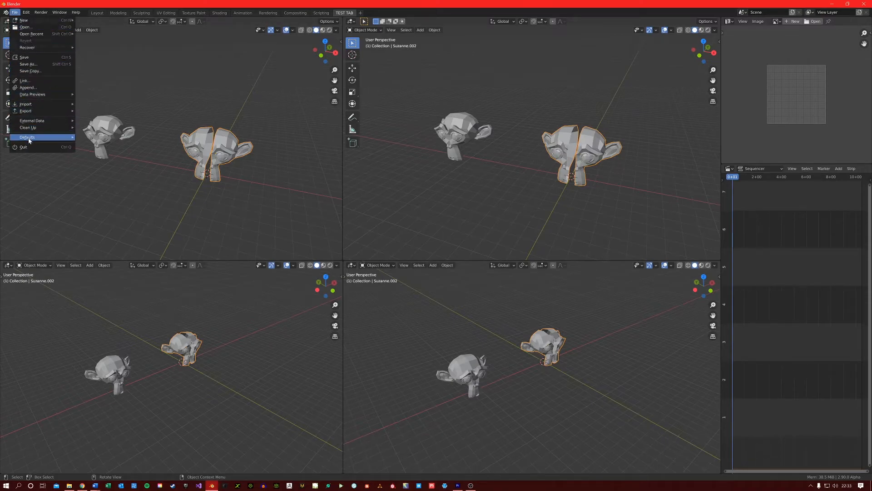
{"action": "mouse_move", "coordinate": [32, 141]}
{"action": "left_click", "coordinate": [104, 137]}
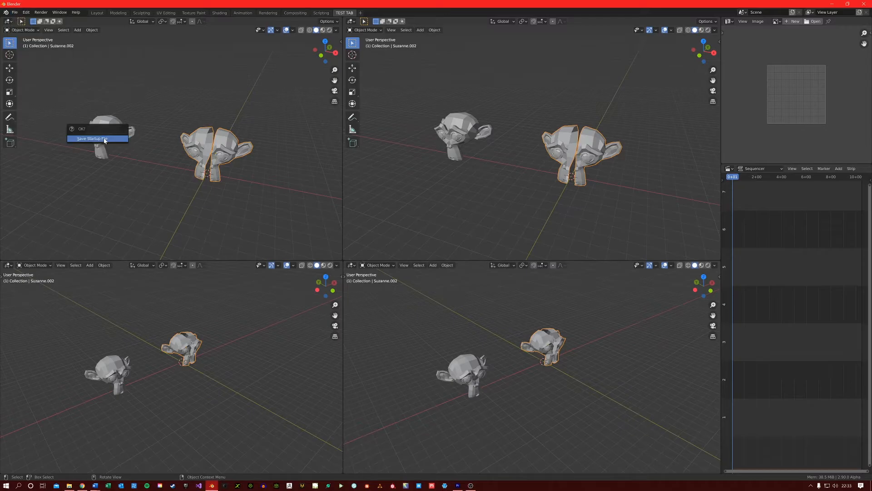
{"action": "left_click", "coordinate": [95, 140]}
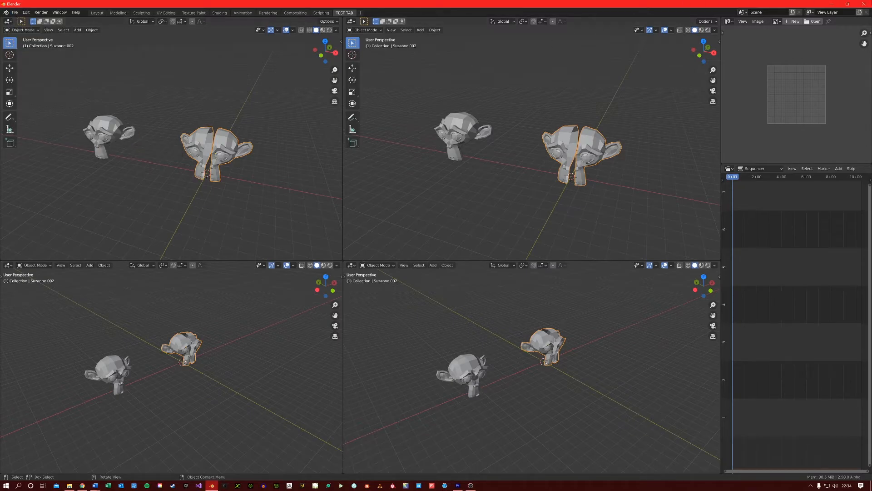
Step: Close and relaunch Blender with the customized startup file, and dismiss the splash screen
{"action": "left_click", "coordinate": [864, 4]}
{"action": "left_click", "coordinate": [445, 259]}
{"action": "left_click", "coordinate": [212, 485]}
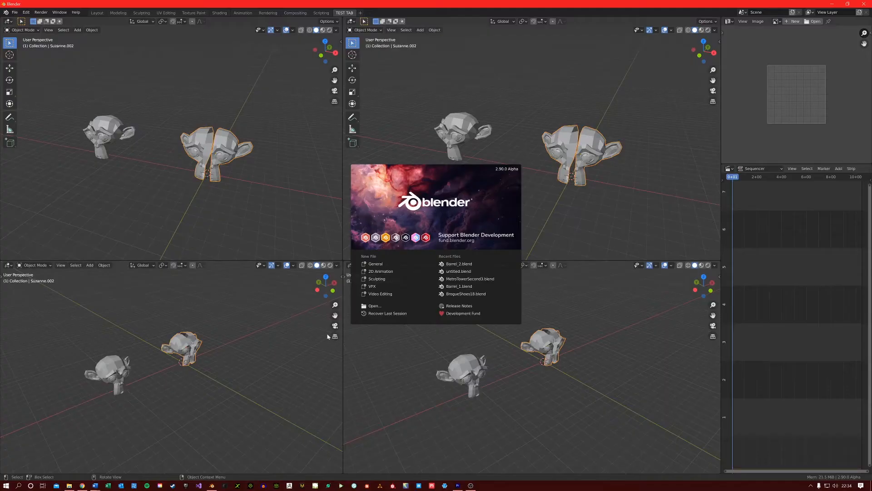
{"action": "left_click", "coordinate": [281, 220]}
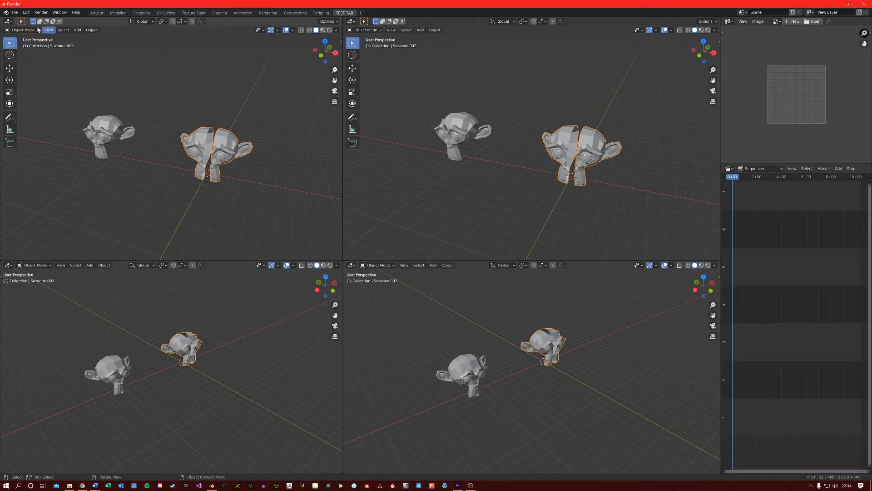
Step: Load the factory settings to restore the original default scene and layout
{"action": "left_click", "coordinate": [14, 12]}
{"action": "mouse_move", "coordinate": [41, 137]}
{"action": "left_click", "coordinate": [90, 144]}
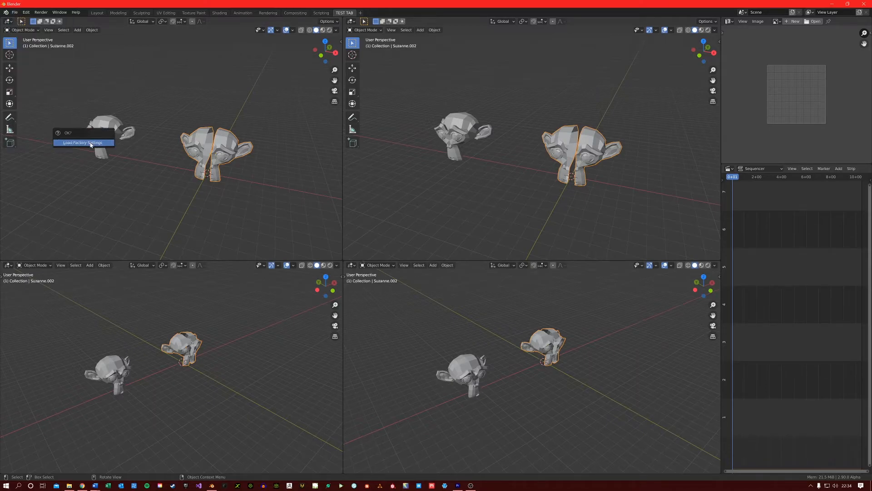
{"action": "left_click", "coordinate": [74, 144]}
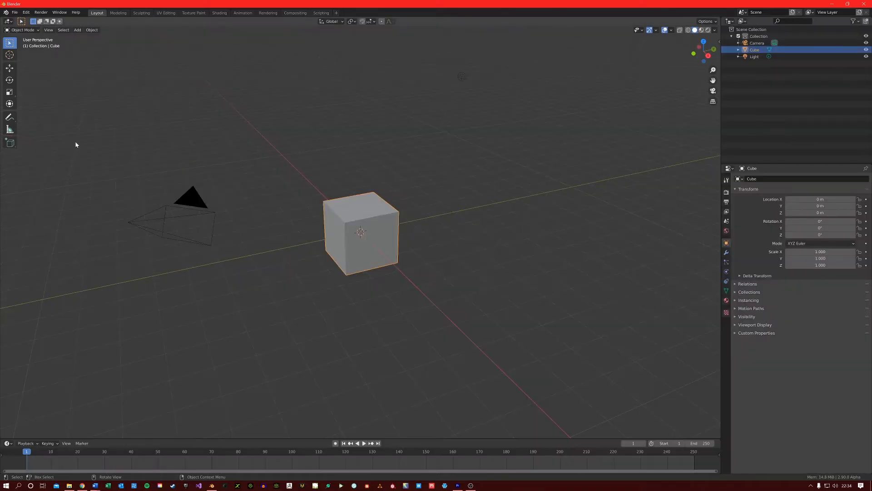
Step: Save the restored factory scene and layout as the startup file
{"action": "left_click", "coordinate": [14, 12]}
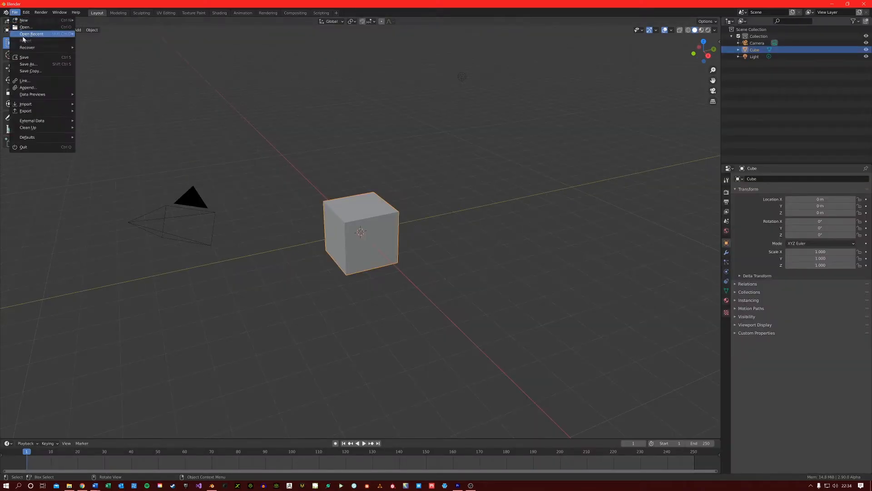
{"action": "mouse_move", "coordinate": [33, 137]}
{"action": "left_click", "coordinate": [94, 137]}
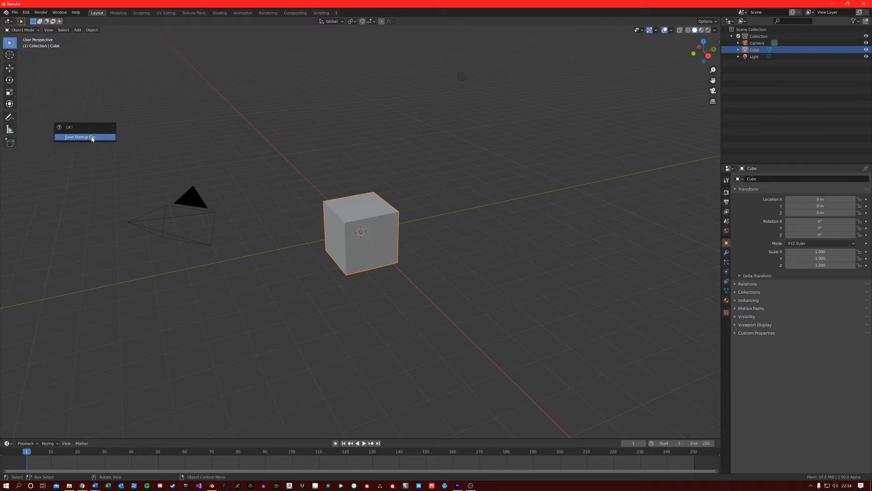
{"action": "left_click", "coordinate": [83, 139]}
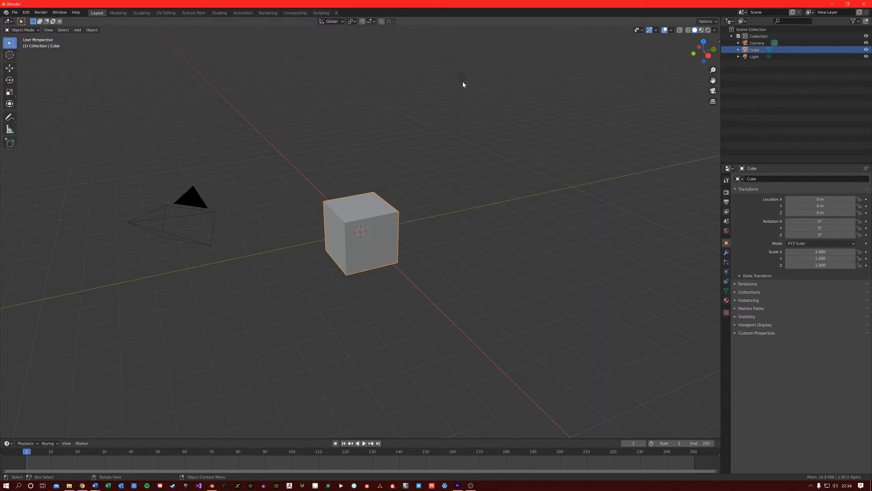
Step: Restart Blender with the factory-default startup file, dismiss the splash screen and deselect the cube
{"action": "key", "text": "alt+Tab"}
{"action": "left_click", "coordinate": [215, 486]}
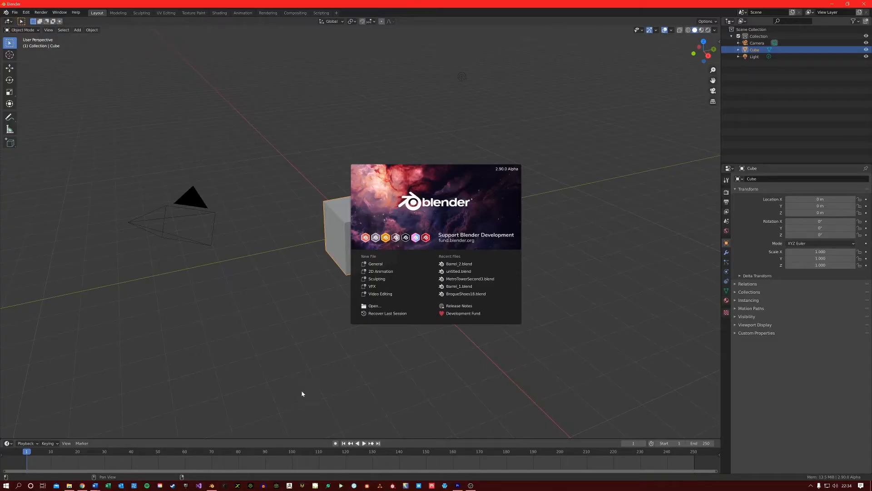
{"action": "left_click", "coordinate": [278, 255]}
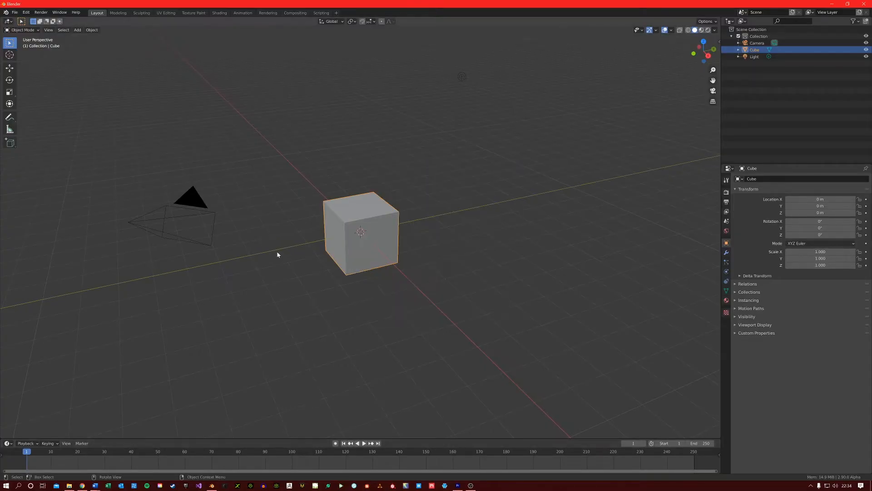
{"action": "left_click", "coordinate": [319, 273]}
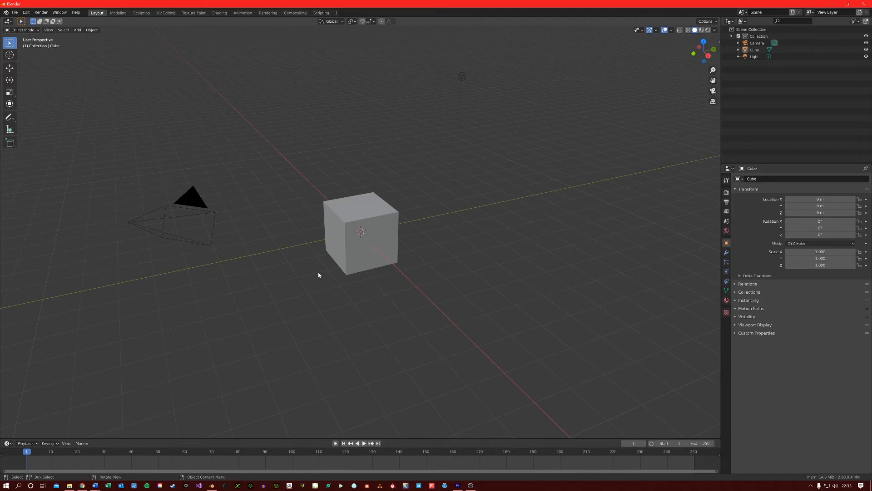
Step: Set the number of Undo Steps to 65 in the System preferences
{"action": "left_click", "coordinate": [26, 12]}
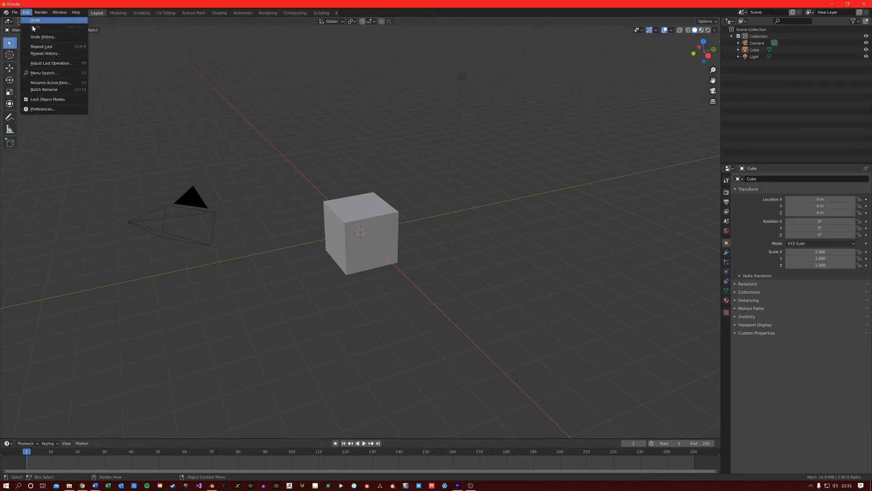
{"action": "left_click", "coordinate": [43, 109]}
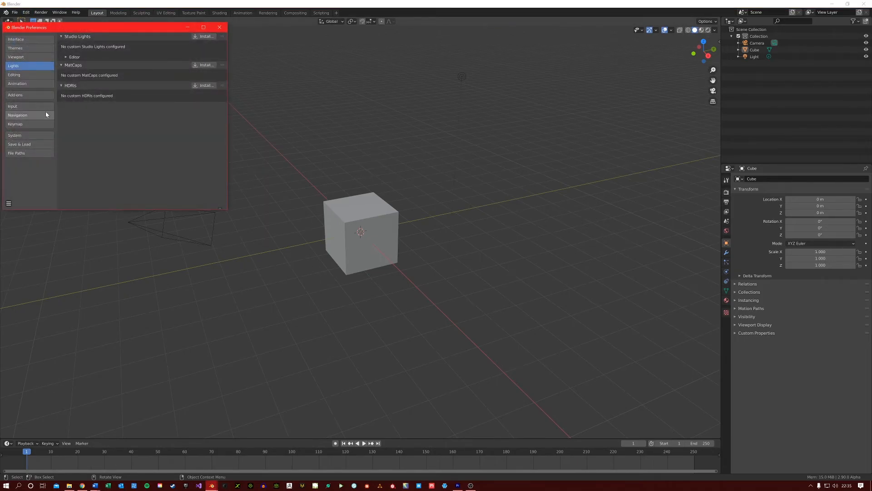
{"action": "left_click_drag", "start_coordinate": [159, 31], "coordinate": [267, 45]}
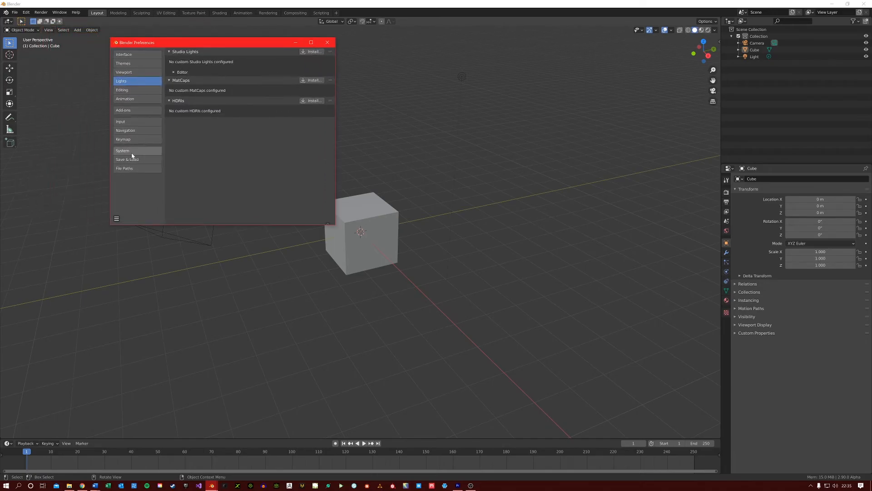
{"action": "left_click", "coordinate": [136, 151]}
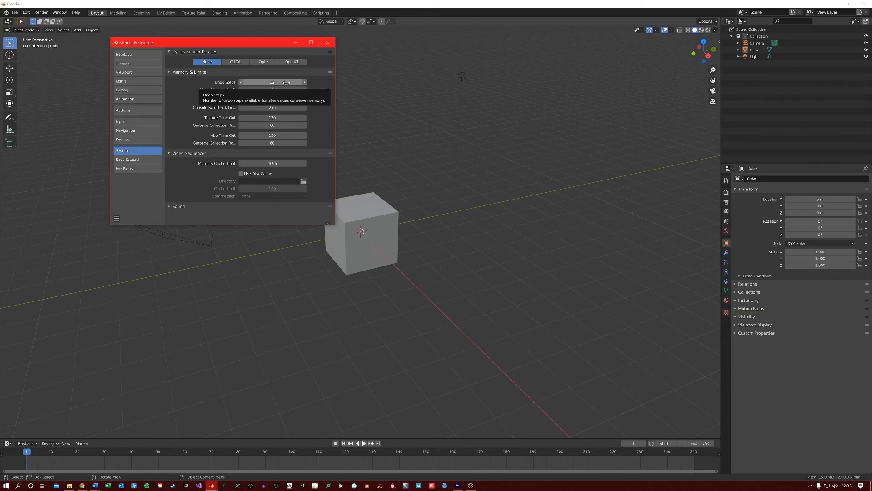
{"action": "left_click_drag", "start_coordinate": [289, 82], "coordinate": [309, 82]}
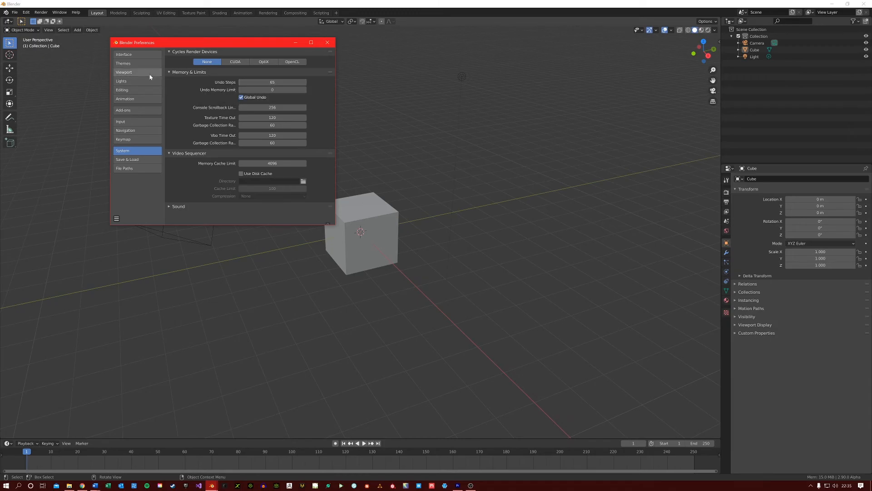
Step: Change the Regular text color of the User Interface theme to red in the preferences
{"action": "left_click", "coordinate": [138, 64]}
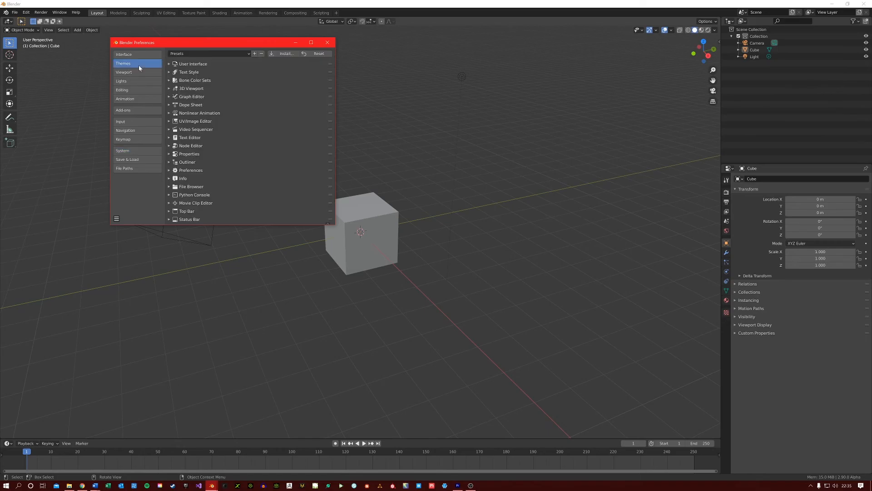
{"action": "left_click", "coordinate": [191, 64]}
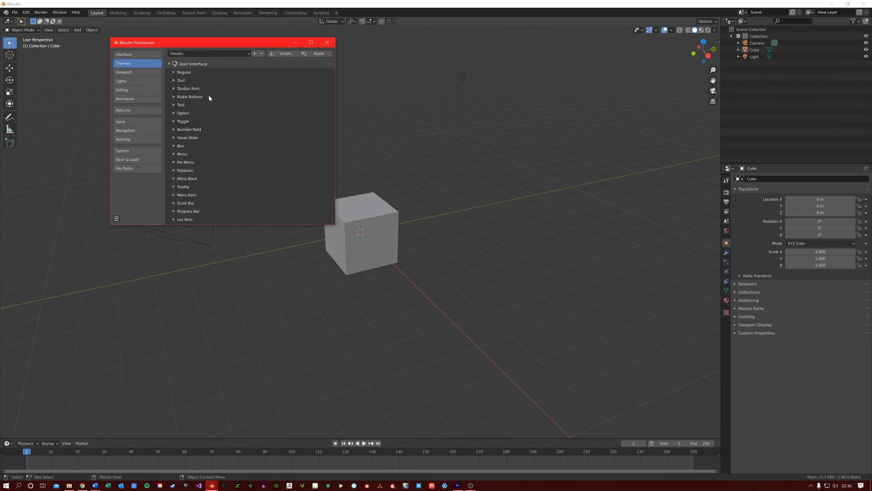
{"action": "left_click", "coordinate": [178, 73]}
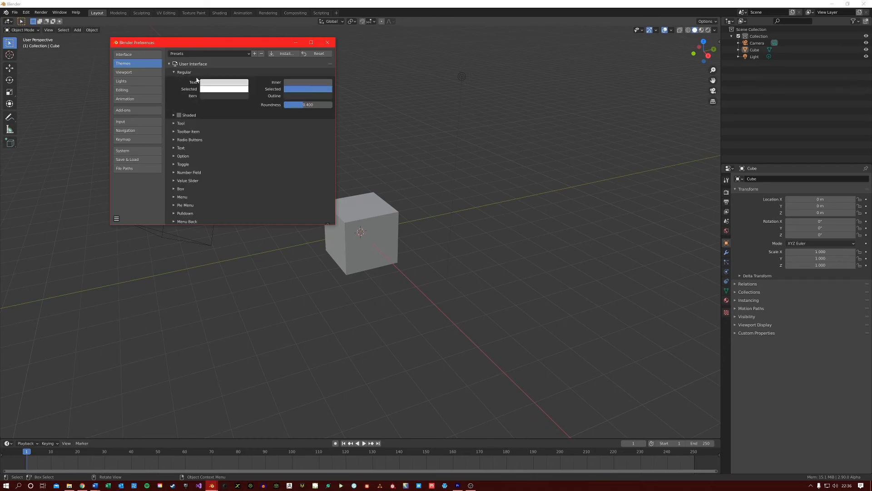
{"action": "left_click", "coordinate": [218, 83]}
{"action": "left_click_drag", "start_coordinate": [236, 115], "coordinate": [226, 137]}
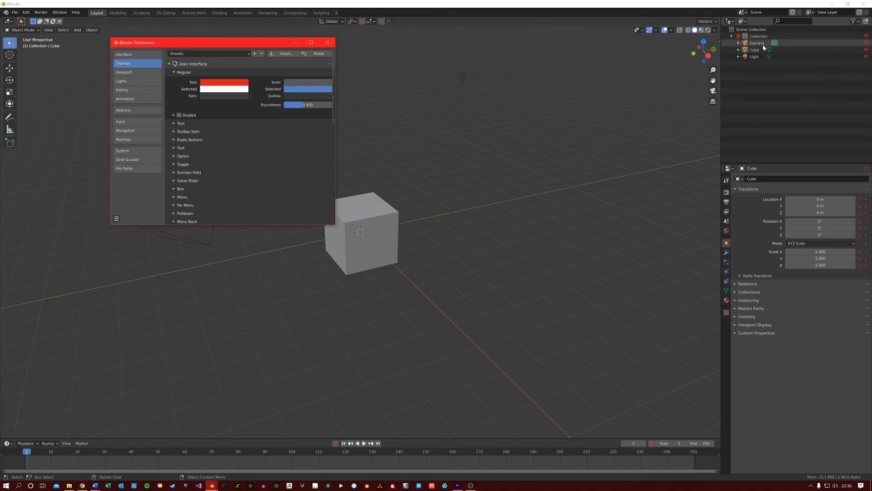